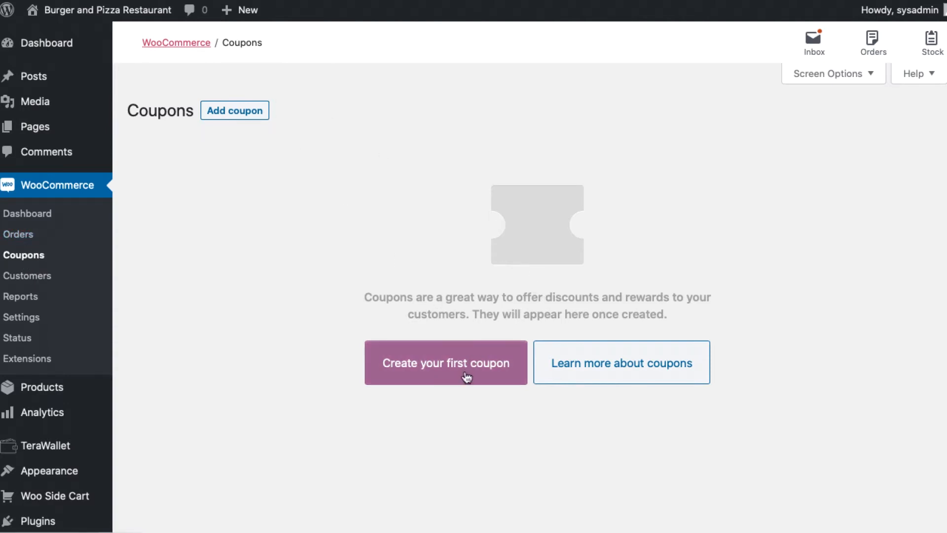
Step: Open the WooCommerce coupon documentation and read how to add a coupon, including the general and usage restriction options
{"action": "left_click", "coordinate": [655, 377]}
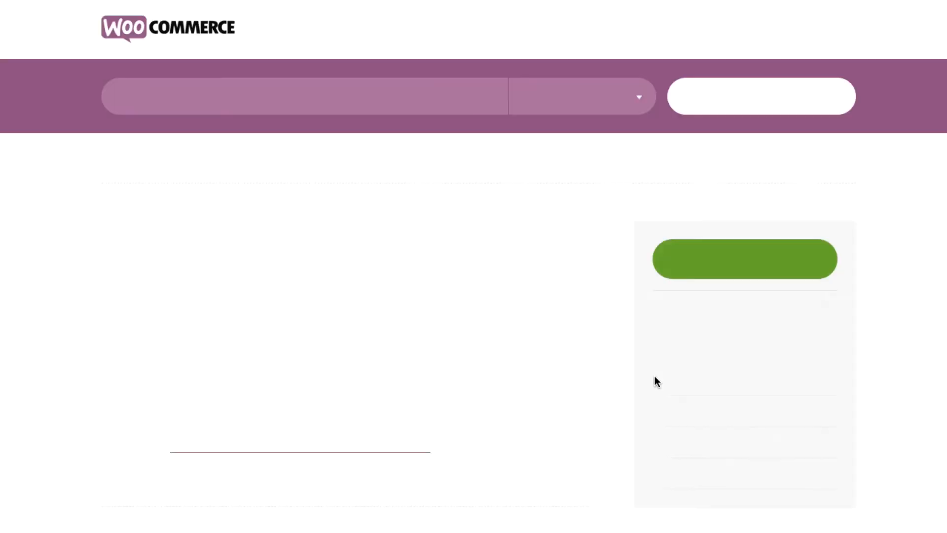
{"action": "scroll", "coordinate": [654, 375], "scroll_direction": "down", "scroll_amount": 10}
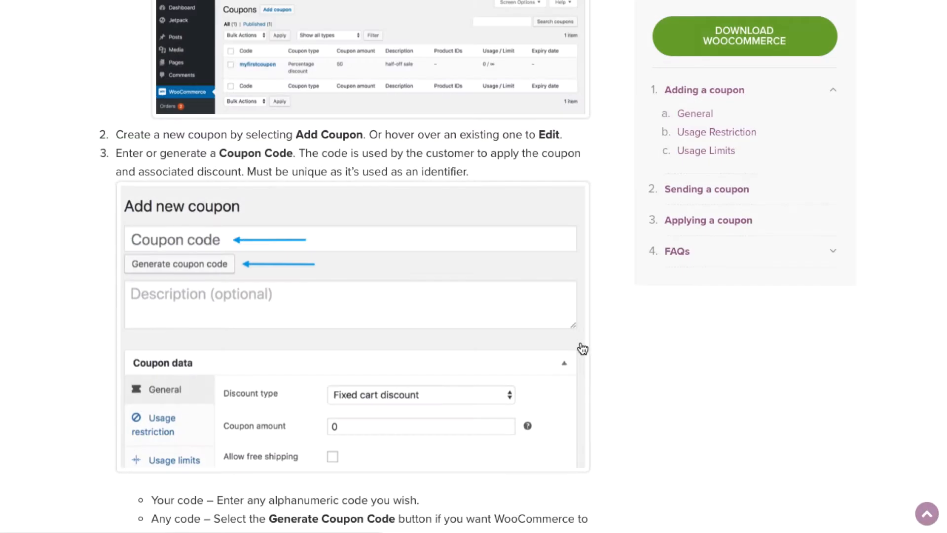
{"action": "scroll", "coordinate": [583, 348], "scroll_direction": "down", "scroll_amount": 8}
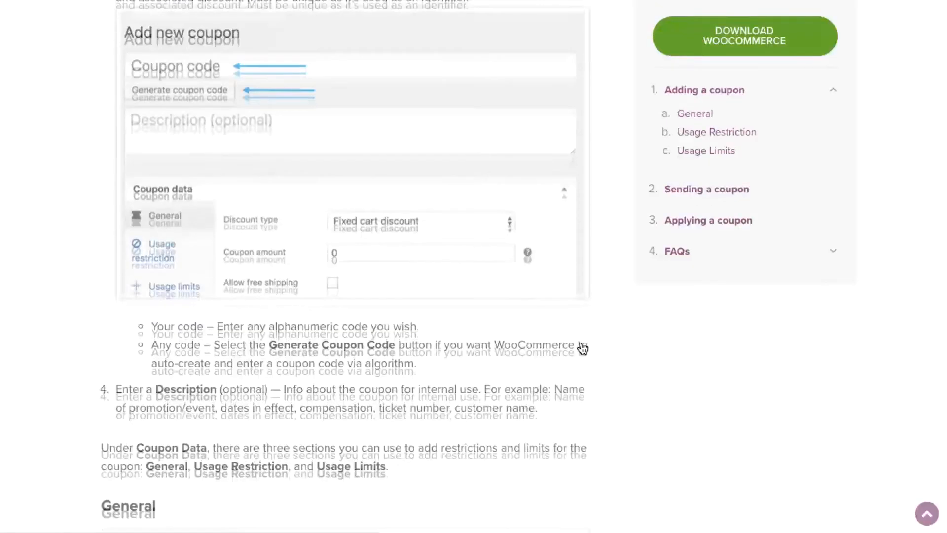
{"action": "scroll", "coordinate": [580, 339], "scroll_direction": "down", "scroll_amount": 15}
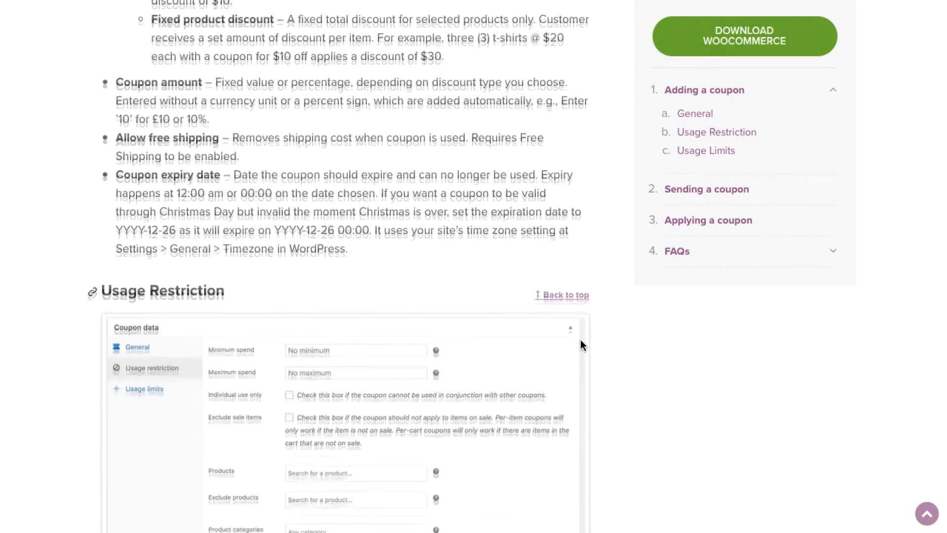
{"action": "scroll", "coordinate": [581, 342], "scroll_direction": "up", "scroll_amount": 15}
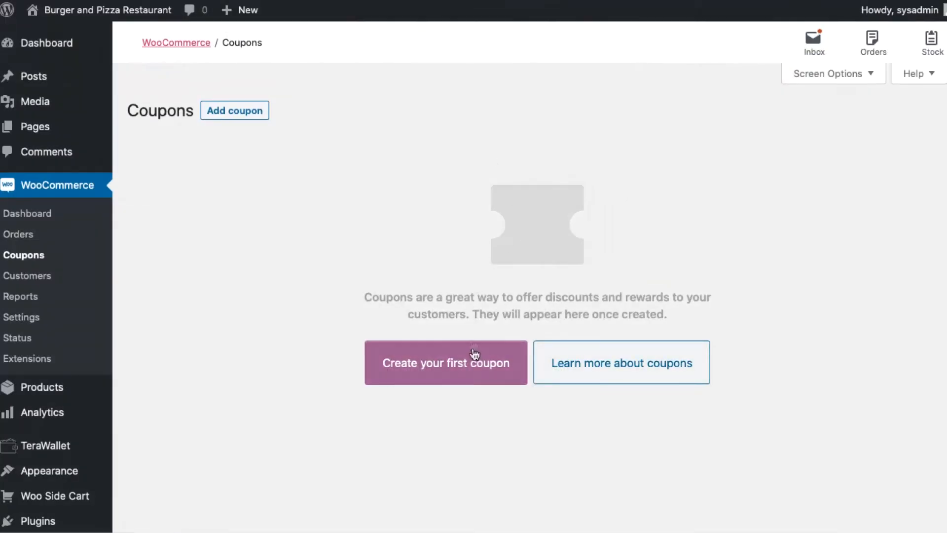
Step: Create the first coupon with the code SPECIAL, leaving its description empty
{"action": "left_click", "coordinate": [447, 351]}
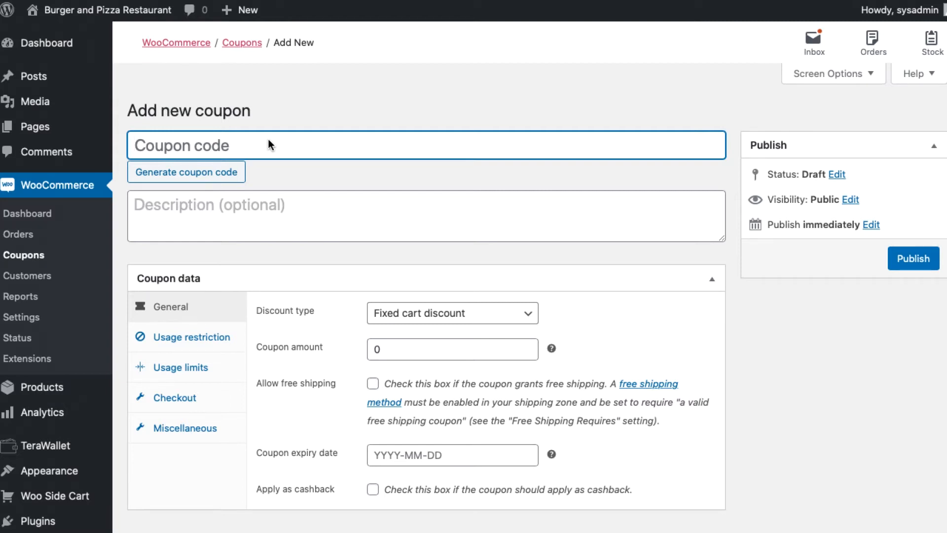
{"action": "type", "text": "SPECIAL"}
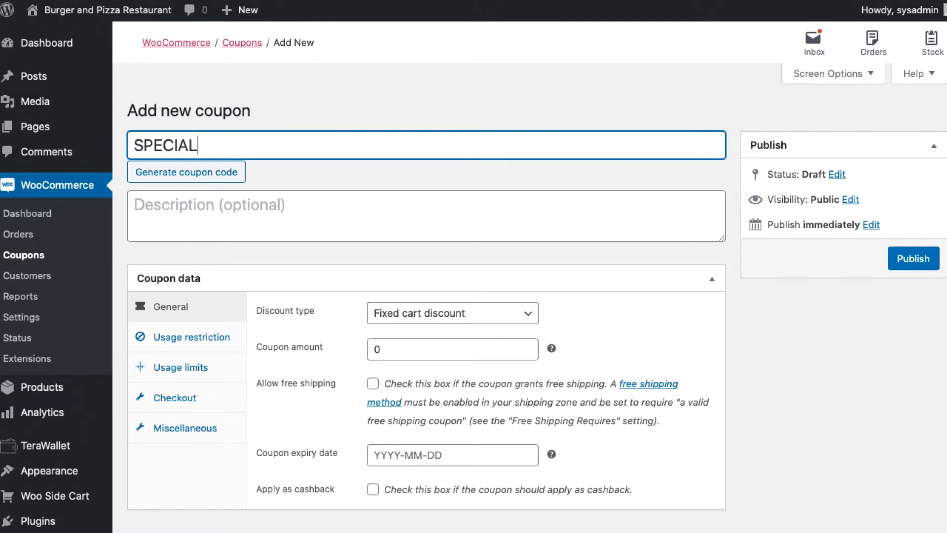
{"action": "left_click", "coordinate": [248, 215]}
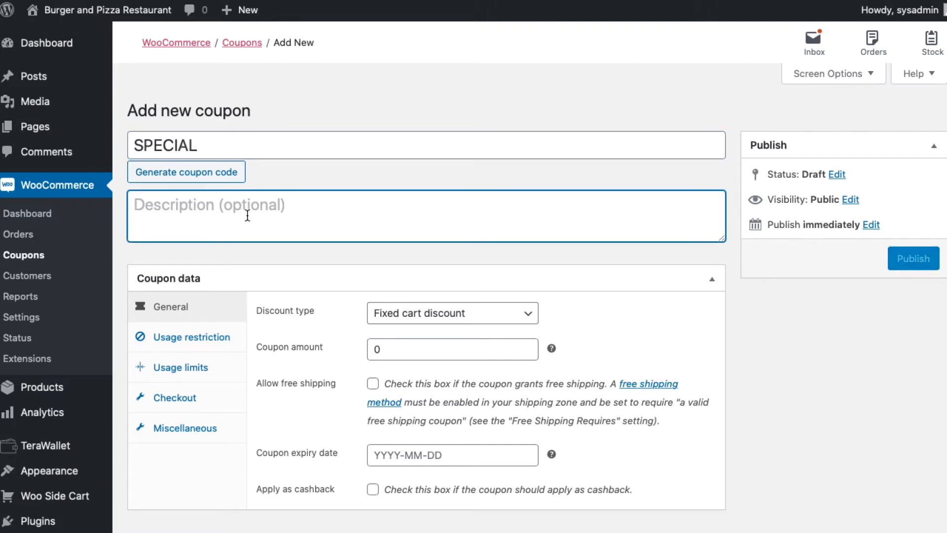
Step: Set the coupon's discount type to Percentage discount with a coupon amount of 10
{"action": "scroll", "coordinate": [290, 213], "scroll_direction": "down", "scroll_amount": 2}
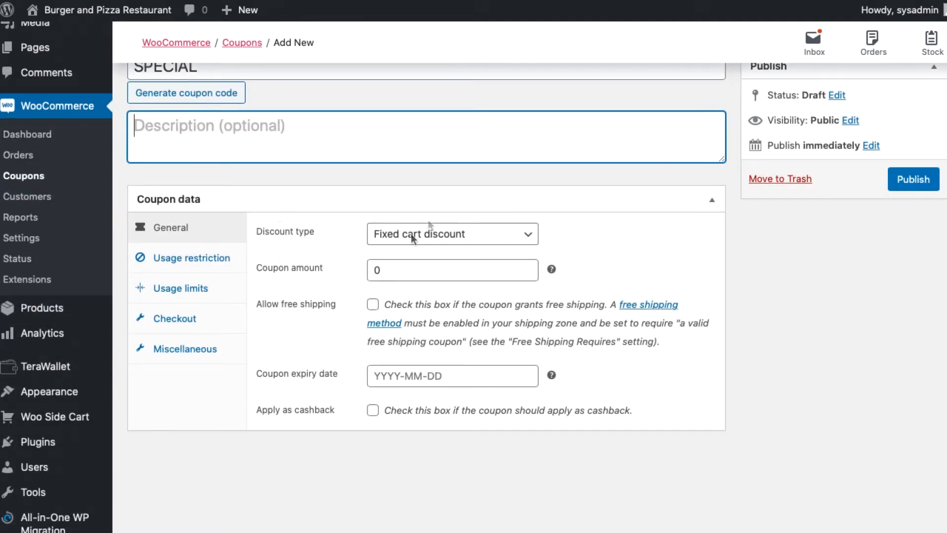
{"action": "left_click", "coordinate": [451, 234]}
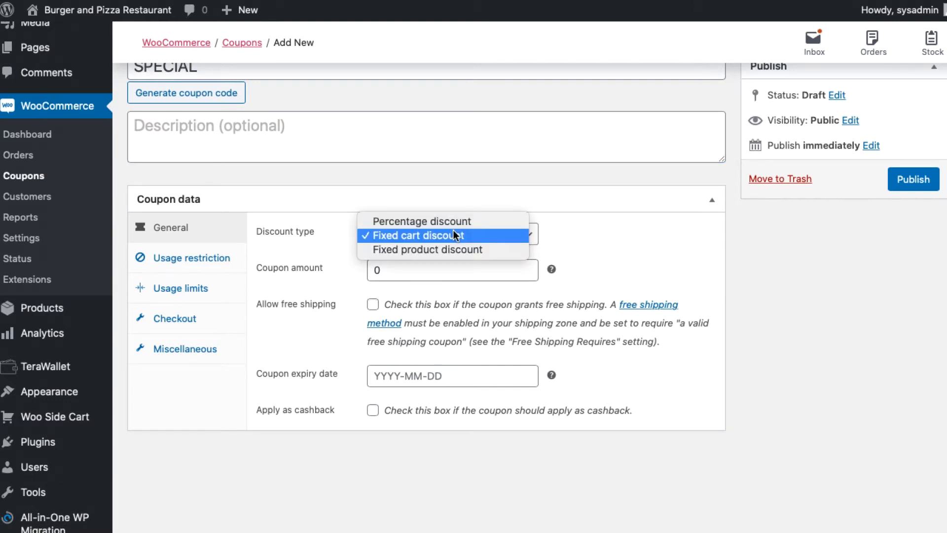
{"action": "left_click", "coordinate": [454, 220]}
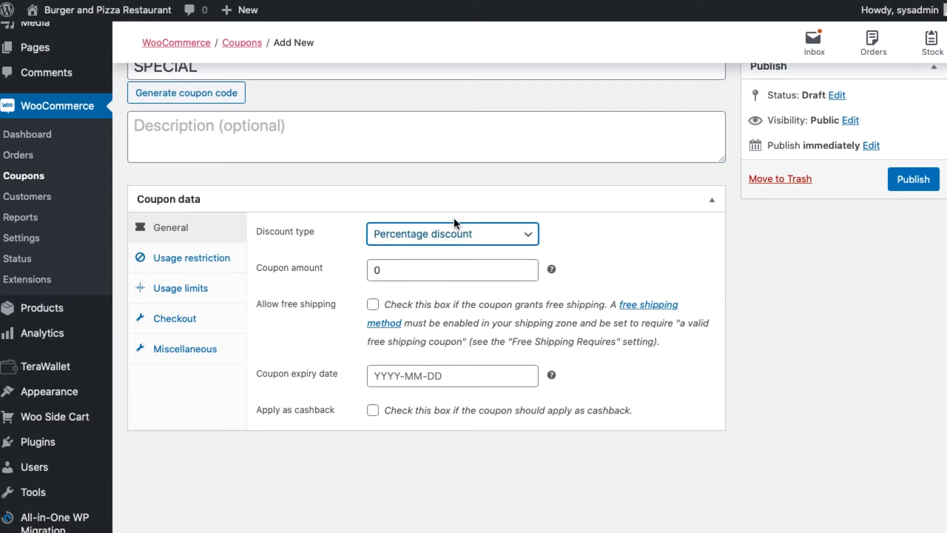
{"action": "left_click_drag", "start_coordinate": [418, 266], "coordinate": [360, 267]}
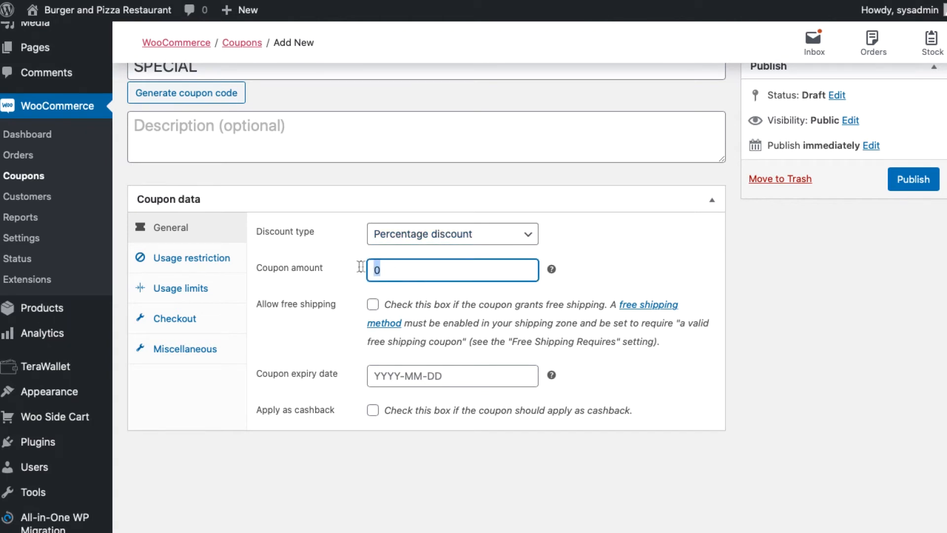
{"action": "type", "text": "10"}
{"action": "scroll", "coordinate": [435, 289], "scroll_direction": "down", "scroll_amount": 1}
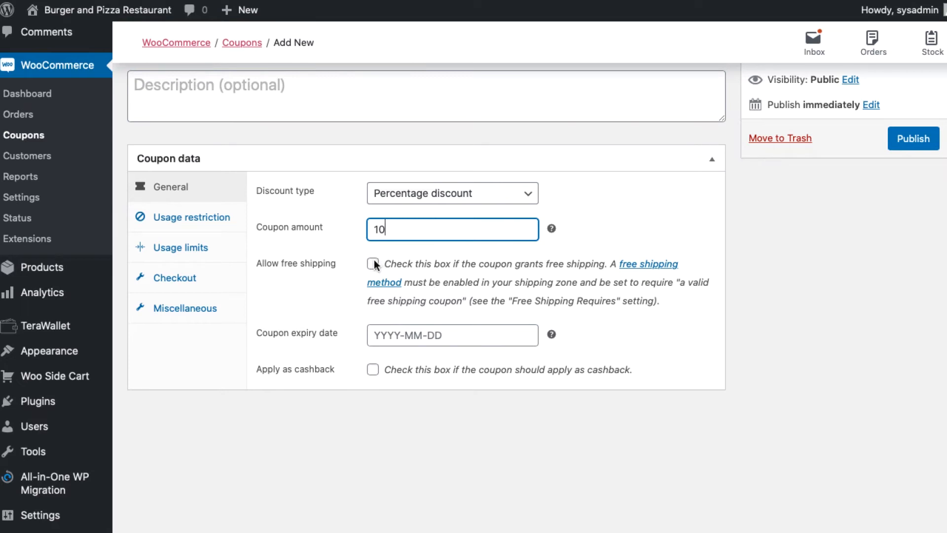
{"action": "scroll", "coordinate": [448, 269], "scroll_direction": "up", "scroll_amount": 2}
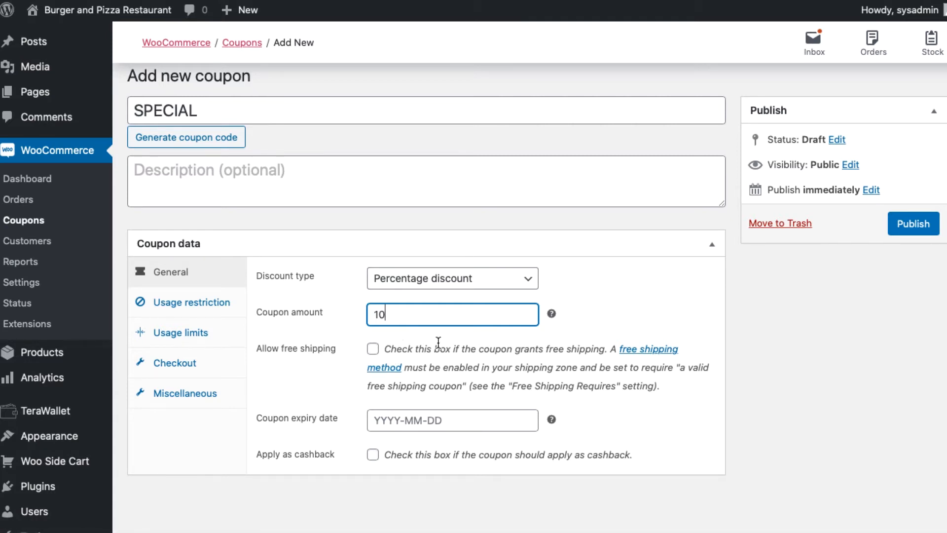
Step: Restrict the coupon to a minimum spend of 20, a maximum spend of 200 and individual use only
{"action": "scroll", "coordinate": [491, 370], "scroll_direction": "down", "scroll_amount": 2}
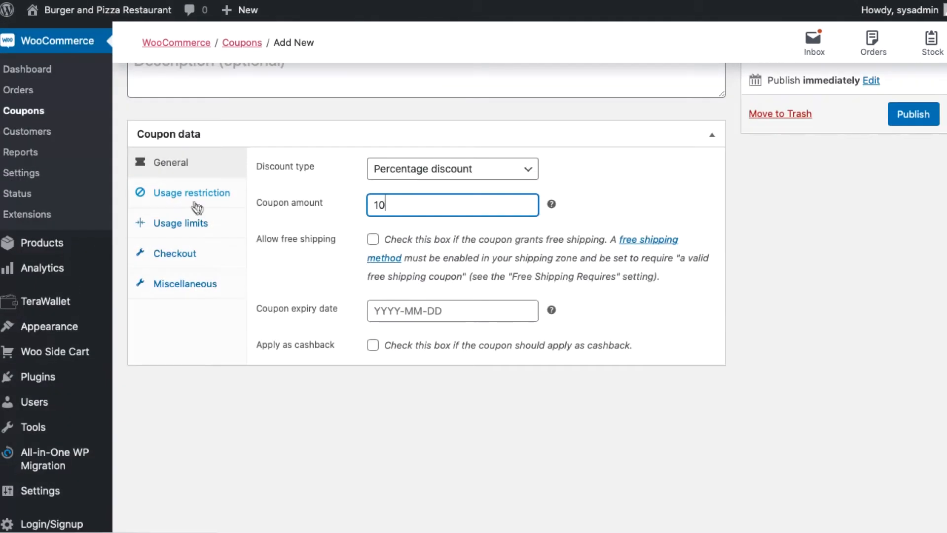
{"action": "left_click", "coordinate": [192, 195]}
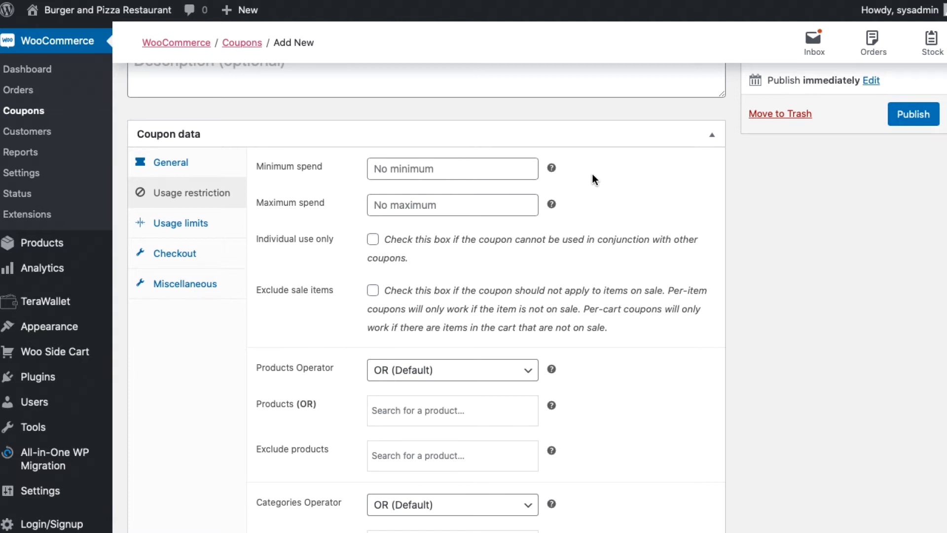
{"action": "left_click", "coordinate": [502, 168]}
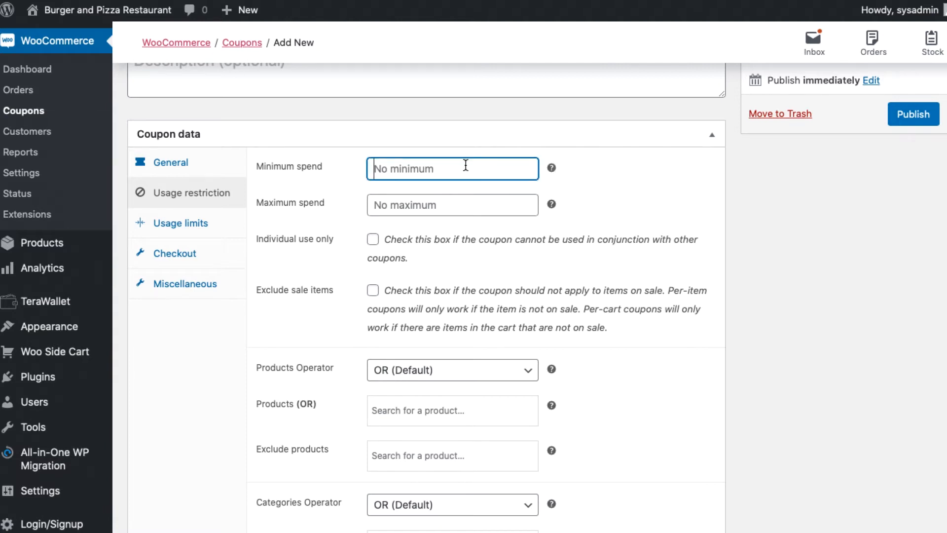
{"action": "type", "text": "20"}
{"action": "left_click", "coordinate": [460, 206]}
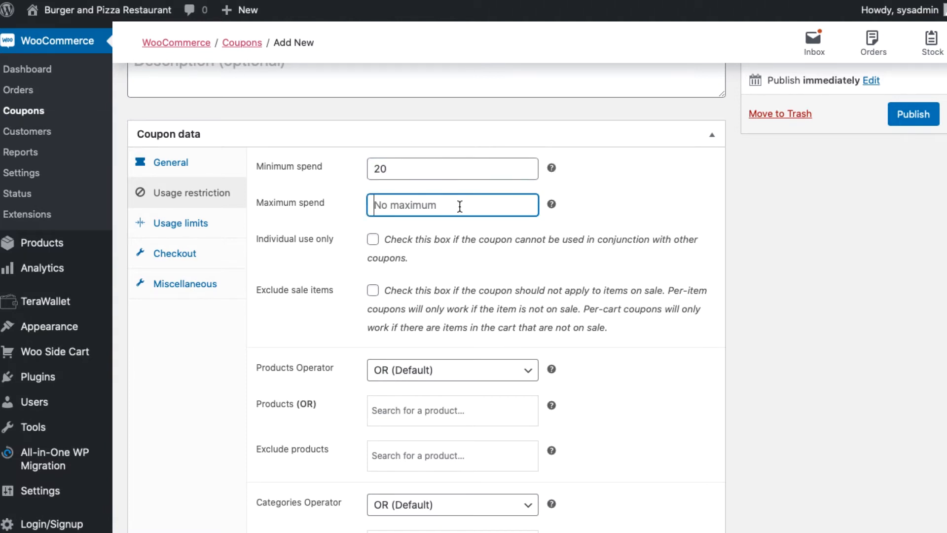
{"action": "type", "text": "200"}
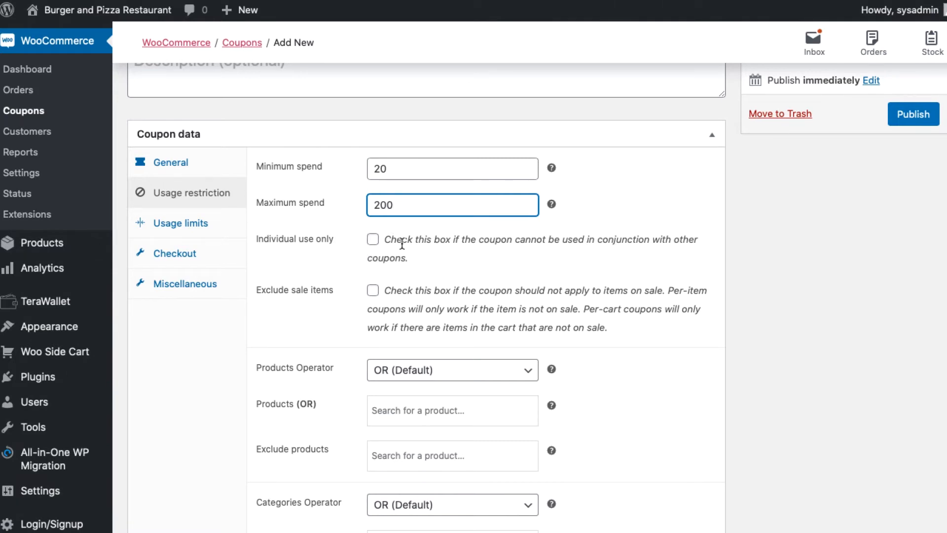
{"action": "left_click", "coordinate": [373, 240]}
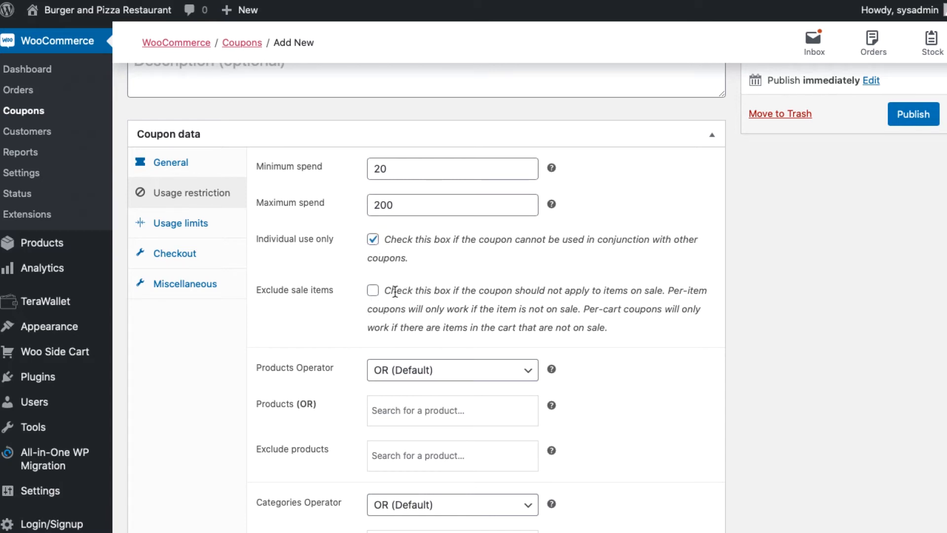
Step: Review the coupon's remaining usage restrictions for sale items, products, categories, allowed emails and matching products
{"action": "scroll", "coordinate": [465, 307], "scroll_direction": "down", "scroll_amount": 1}
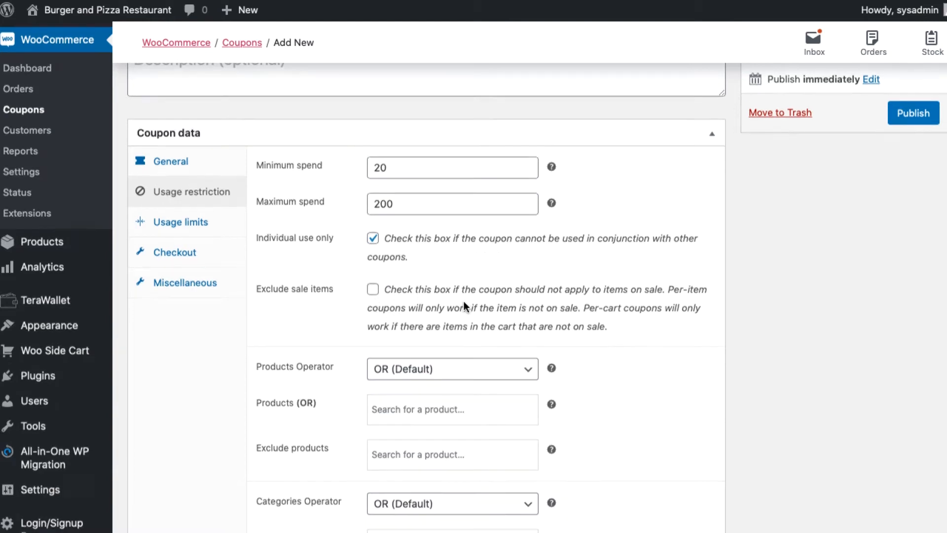
{"action": "scroll", "coordinate": [463, 301], "scroll_direction": "down", "scroll_amount": 5}
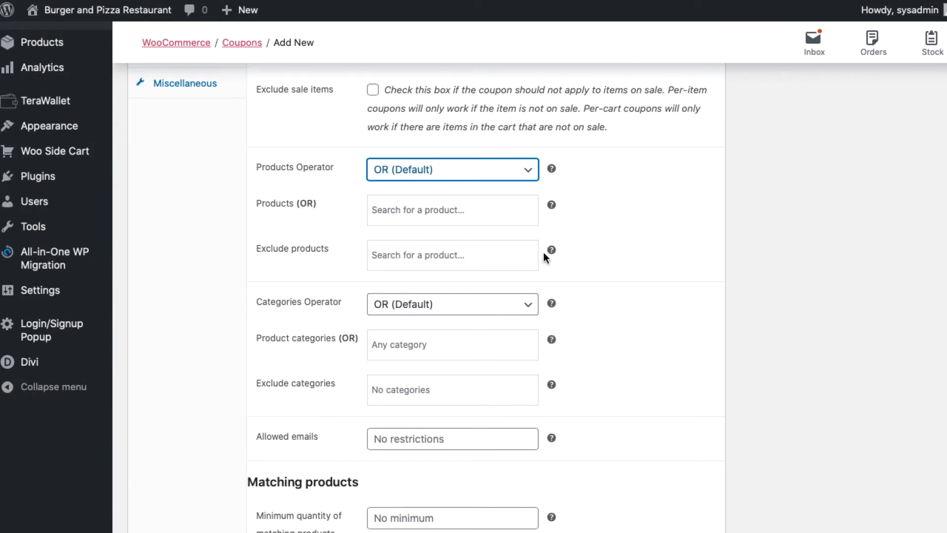
{"action": "scroll", "coordinate": [572, 281], "scroll_direction": "down", "scroll_amount": 2}
{"action": "scroll", "coordinate": [595, 309], "scroll_direction": "down", "scroll_amount": 1}
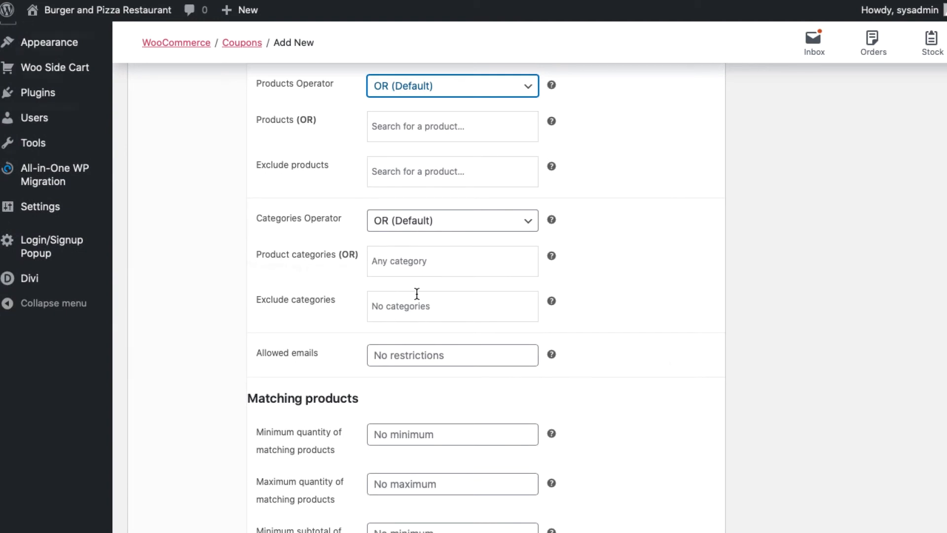
{"action": "scroll", "coordinate": [669, 363], "scroll_direction": "down", "scroll_amount": 4}
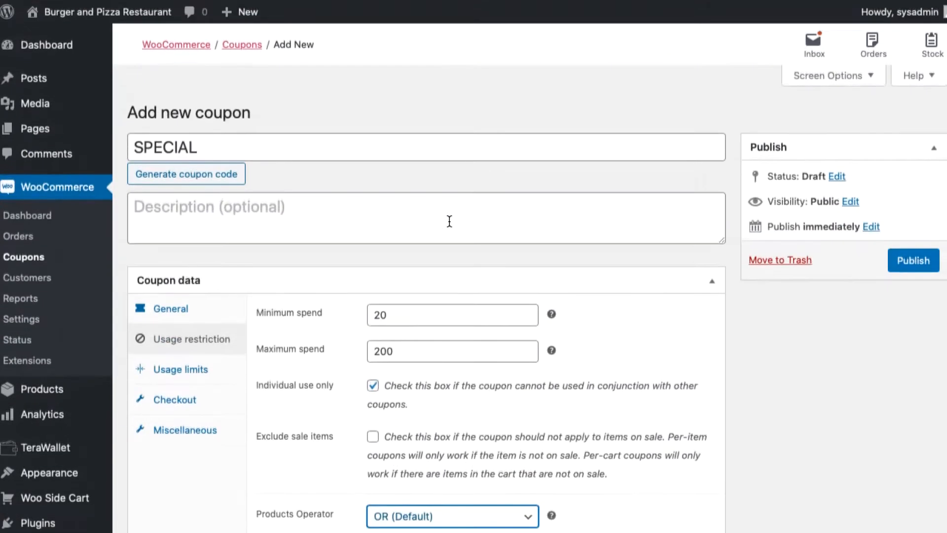
Step: Try a usage limit per coupon of 1 in the coupon's usage limits
{"action": "left_click", "coordinate": [181, 369]}
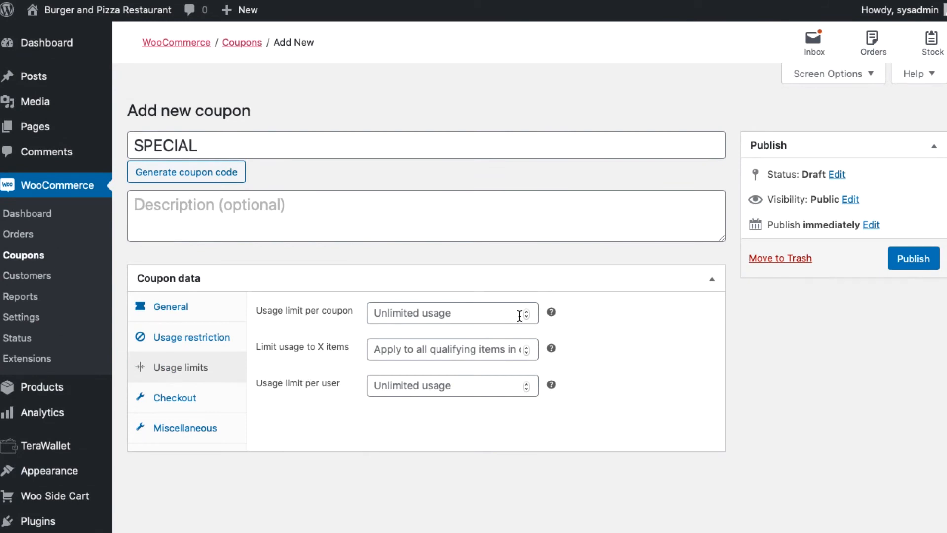
{"action": "left_click", "coordinate": [528, 314]}
{"action": "type", "text": "0"}
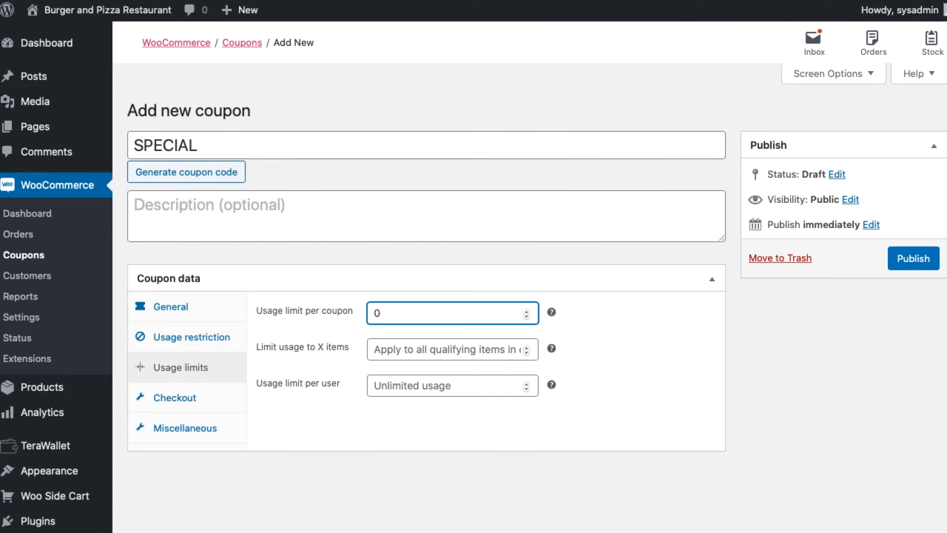
{"action": "key", "text": "BackSpace"}
{"action": "type", "text": "1"}
{"action": "left_click", "coordinate": [650, 346]}
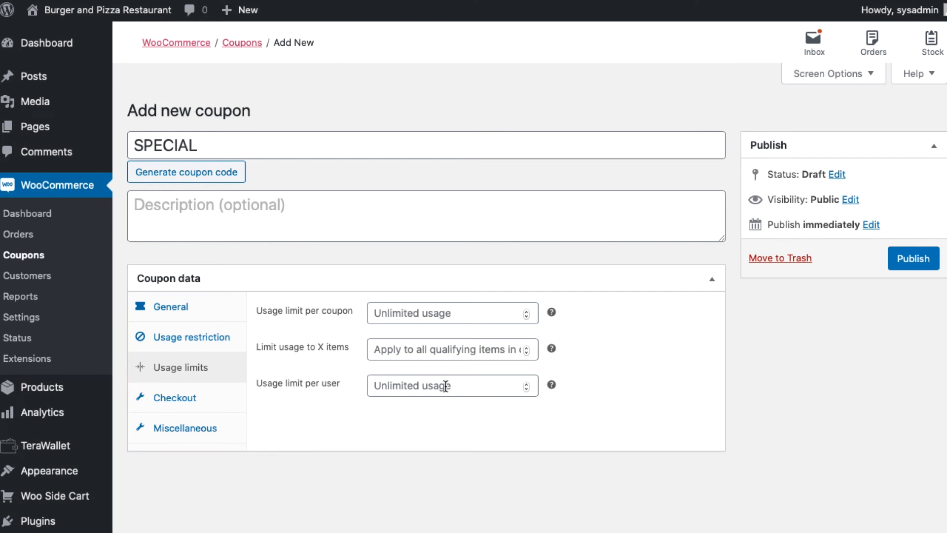
Step: Review the coupon's checkout options for shipping methods, payment methods, and customer and user role restrictions
{"action": "left_click", "coordinate": [179, 398]}
{"action": "scroll", "coordinate": [244, 384], "scroll_direction": "down", "scroll_amount": 3}
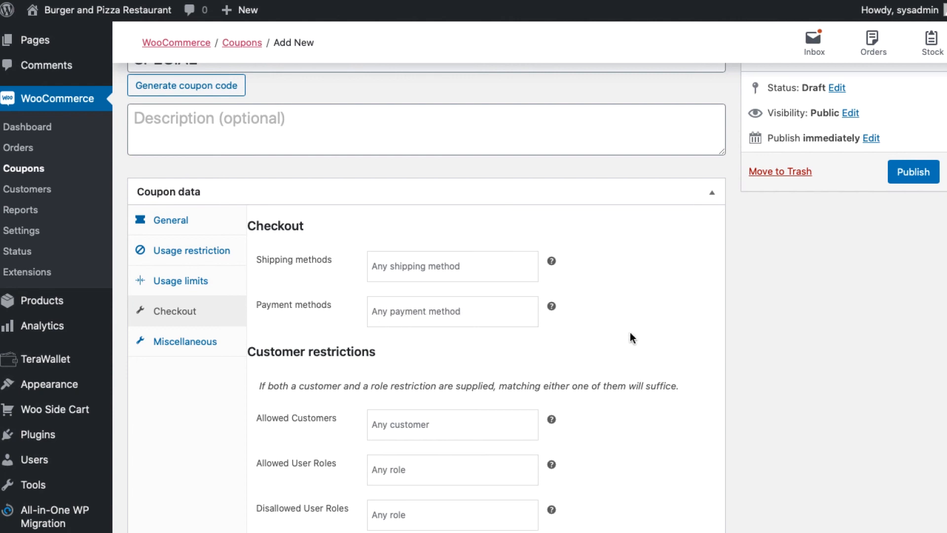
{"action": "scroll", "coordinate": [632, 338], "scroll_direction": "down", "scroll_amount": 3}
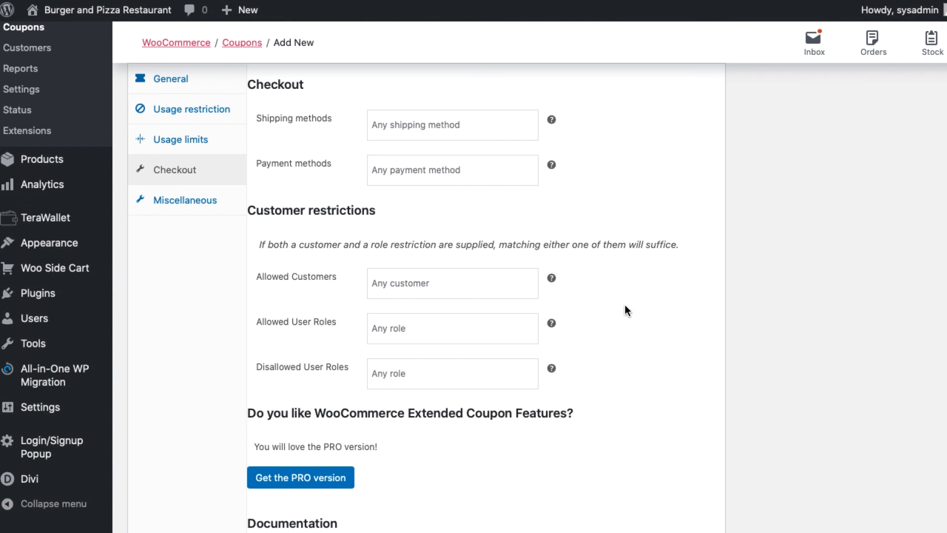
{"action": "scroll", "coordinate": [518, 335], "scroll_direction": "down", "scroll_amount": 3}
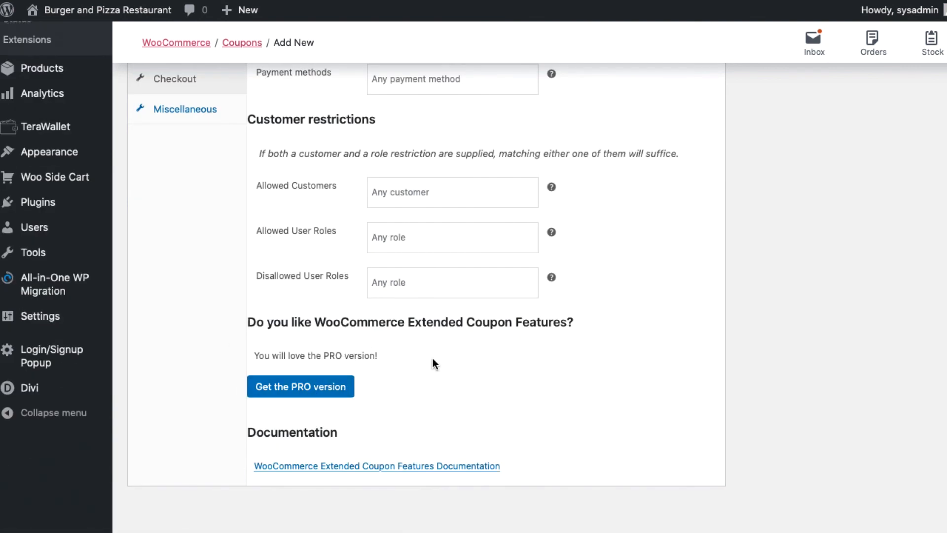
Step: Publish the SPECIAL coupon and return to the list of coupons
{"action": "scroll", "coordinate": [433, 357], "scroll_direction": "up", "scroll_amount": 10}
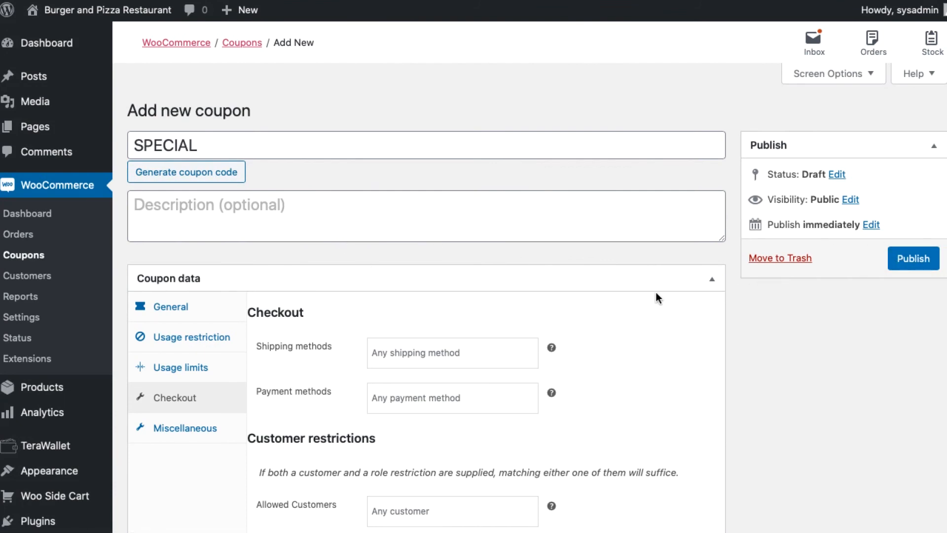
{"action": "left_click", "coordinate": [240, 44]}
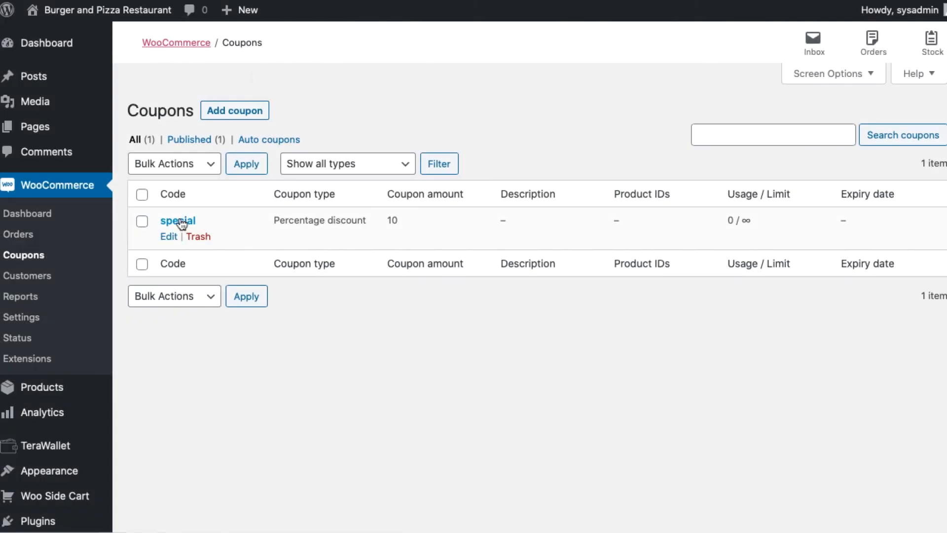